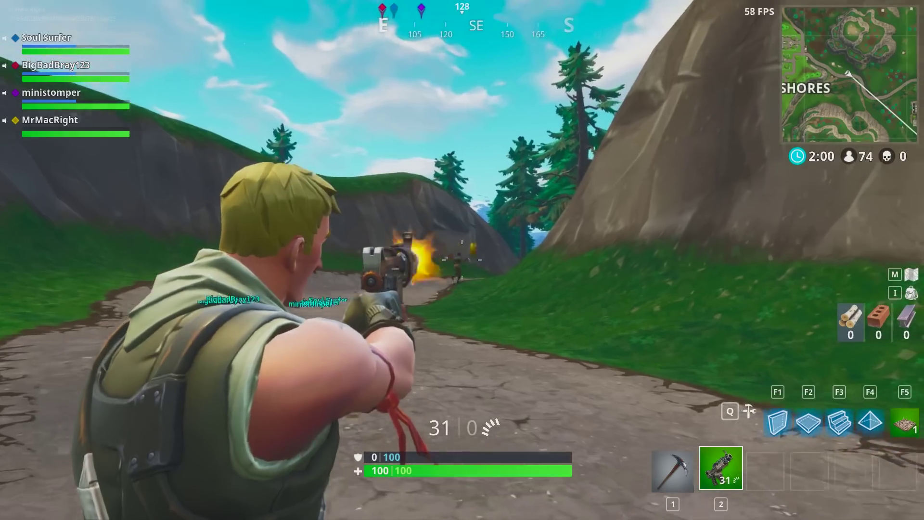
# Fire the SMG repeatedly at the enemy down the dirt path until they go down
pyautogui.click(462, 260)
pyautogui.click(462, 260)
pyautogui.click(462, 260)
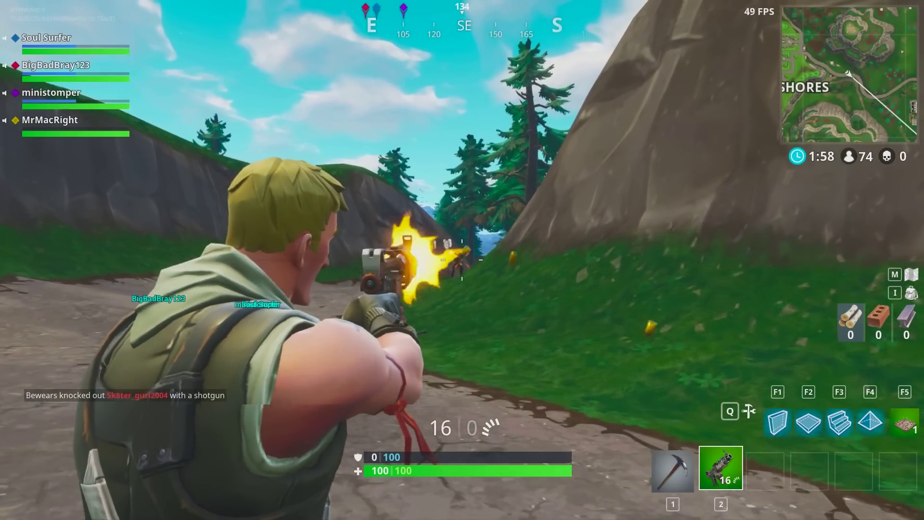
pyautogui.click(462, 260)
pyautogui.click(462, 260)
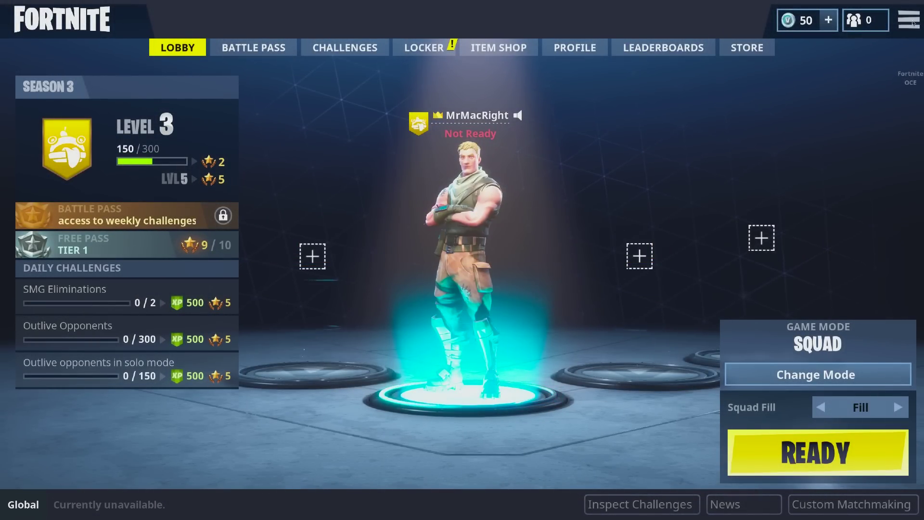
# Set view distance to Near, shadows and anti-aliasing off, and textures, effects, post processing to Low
pyautogui.press('Escape')
pyautogui.click(904, 61)
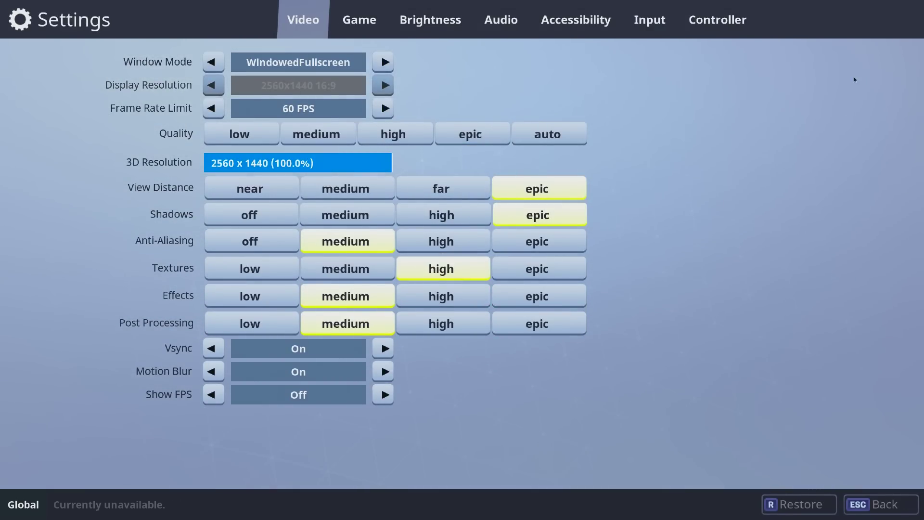
pyautogui.click(250, 189)
pyautogui.click(251, 214)
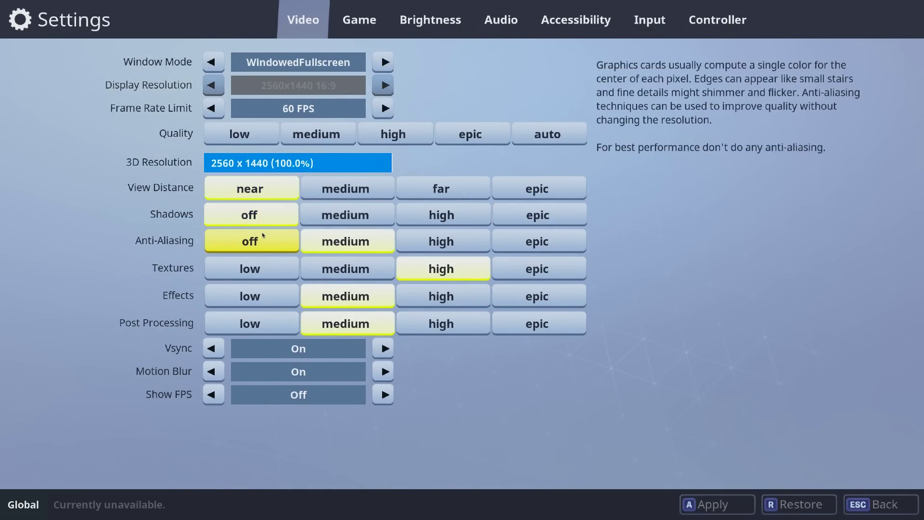
pyautogui.click(252, 241)
pyautogui.click(252, 268)
pyautogui.click(251, 296)
pyautogui.click(249, 320)
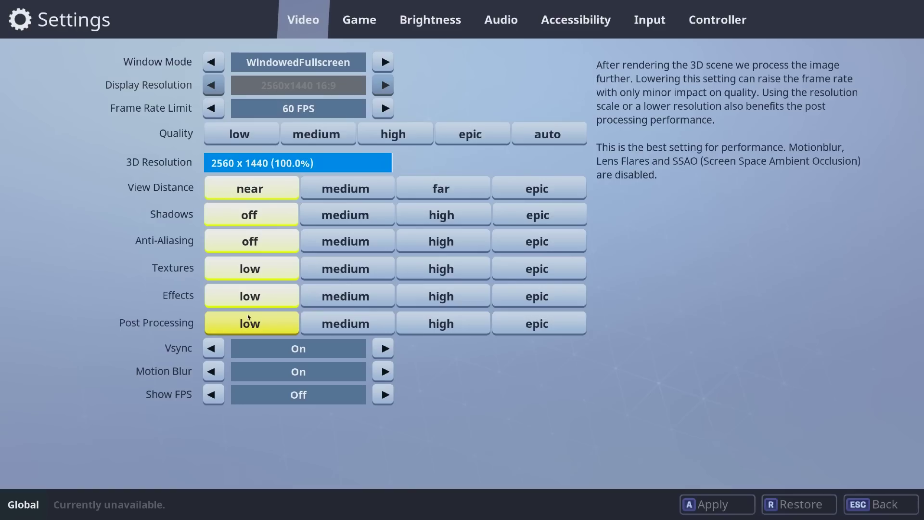
# Set the frame rate limit to Unlimited, turn Vsync and motion blur off, and show FPS
pyautogui.click(214, 110)
pyautogui.click(215, 112)
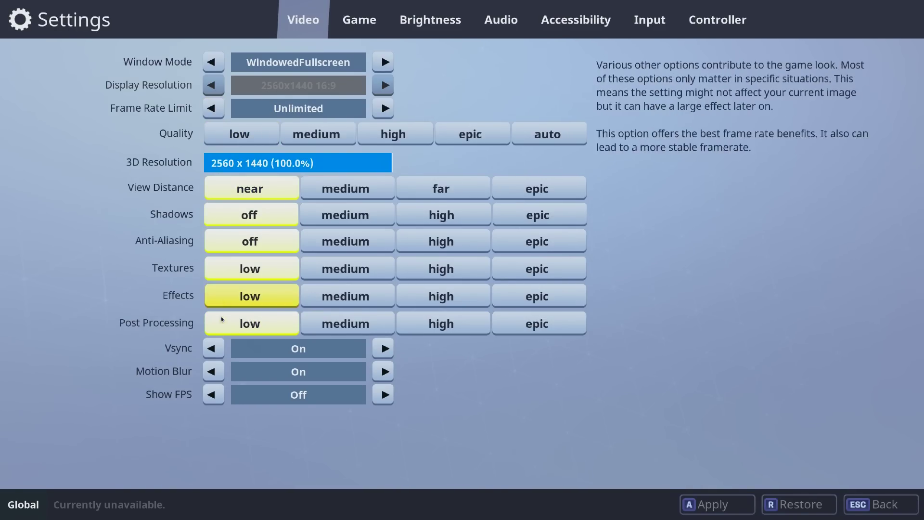
pyautogui.click(216, 353)
pyautogui.click(213, 372)
pyautogui.click(380, 390)
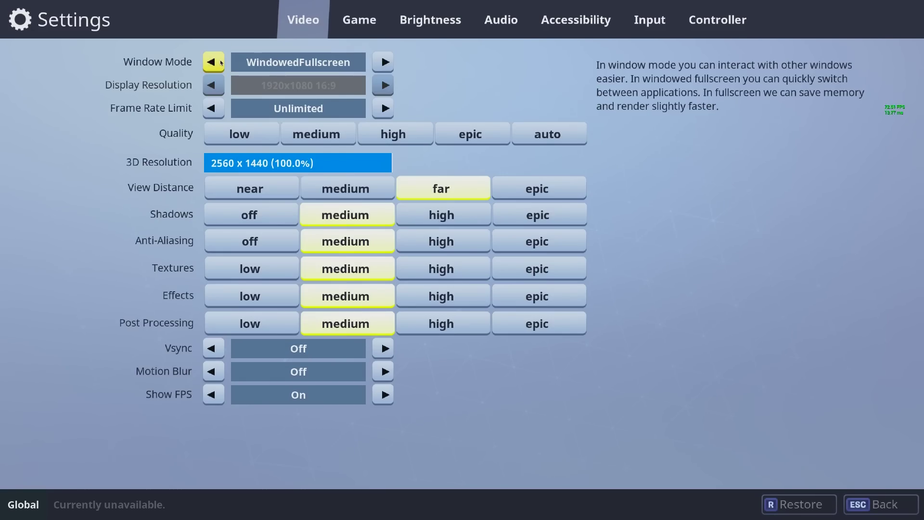
# Run the game Fullscreen at 1280x720 with the 3D resolution reduced to 85.1%
pyautogui.click(218, 63)
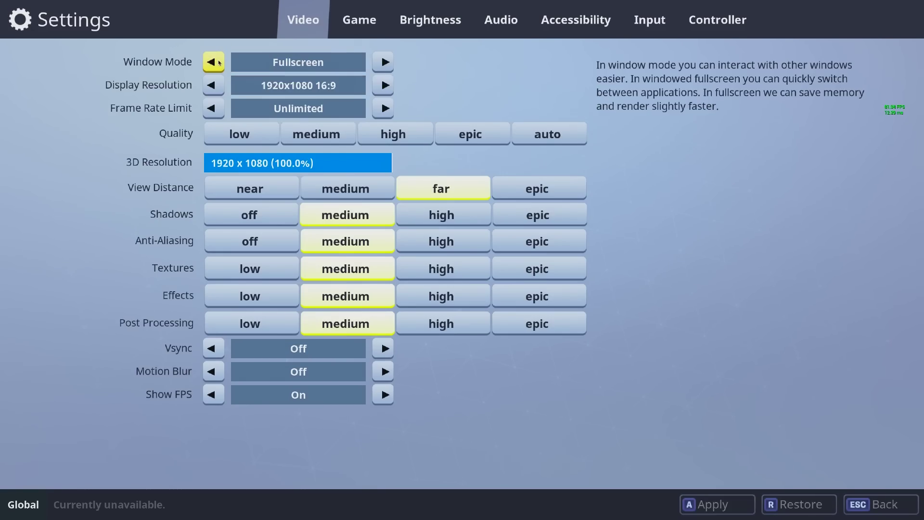
pyautogui.click(219, 62)
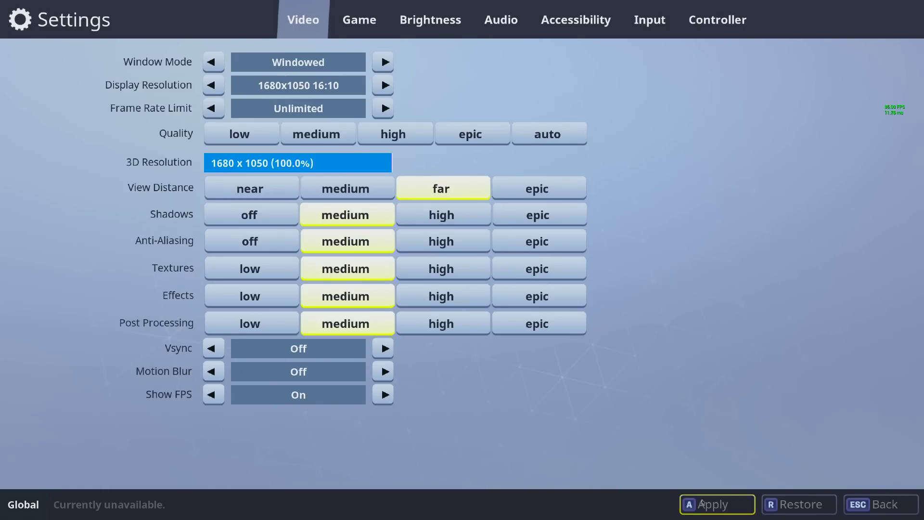
pyautogui.click(703, 503)
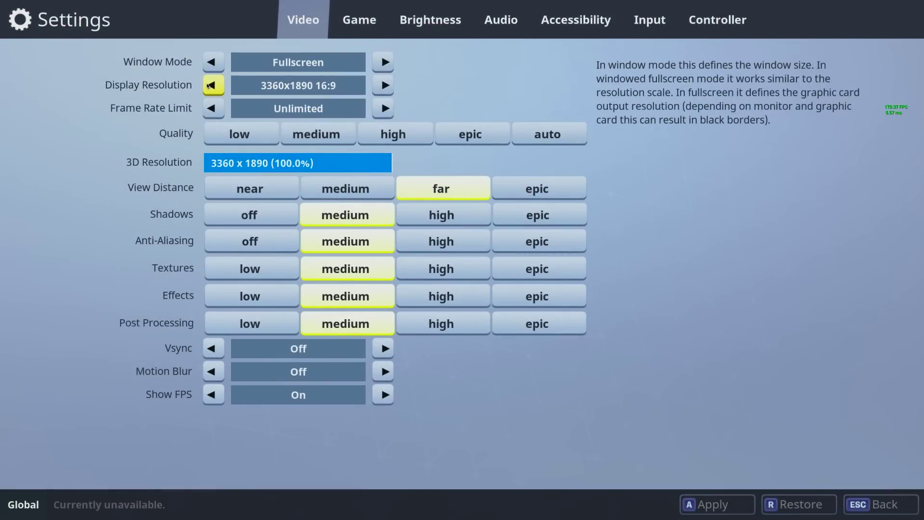
pyautogui.click(208, 85)
pyautogui.click(209, 85)
pyautogui.click(210, 85)
pyautogui.moveTo(390, 166); pyautogui.dragTo(336, 163)
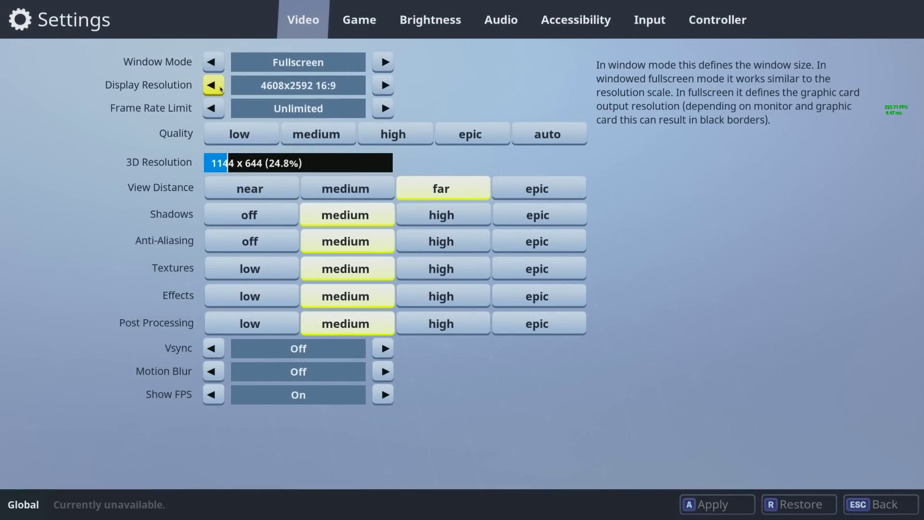
# Step the display resolution back down to 1280x720 and set Audio Quality to Low
pyautogui.click(214, 87)
pyautogui.click(221, 89)
pyautogui.click(221, 89)
pyautogui.click(221, 89)
pyautogui.click(221, 89)
pyautogui.click(221, 88)
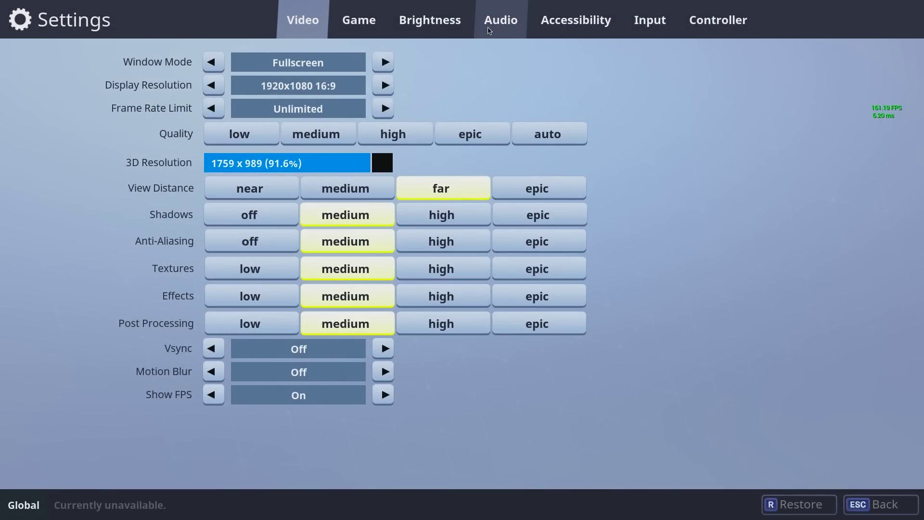
pyautogui.click(489, 31)
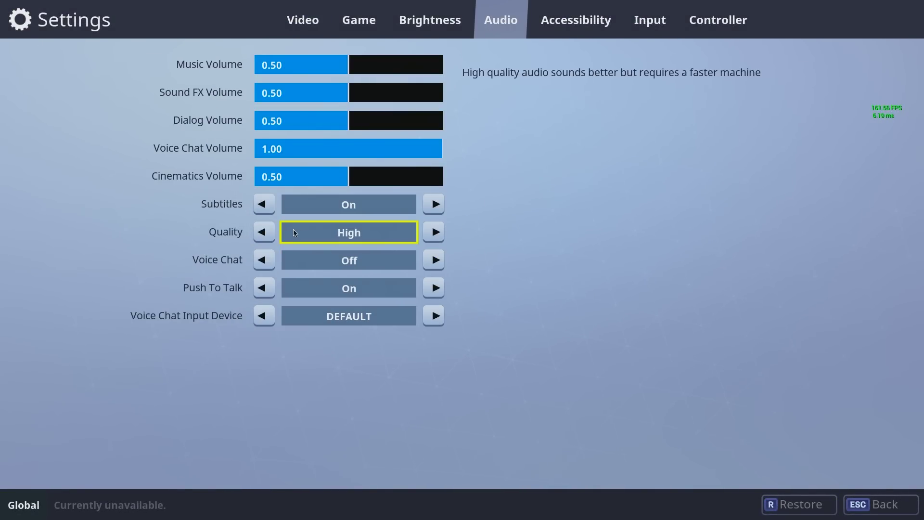
pyautogui.click(264, 232)
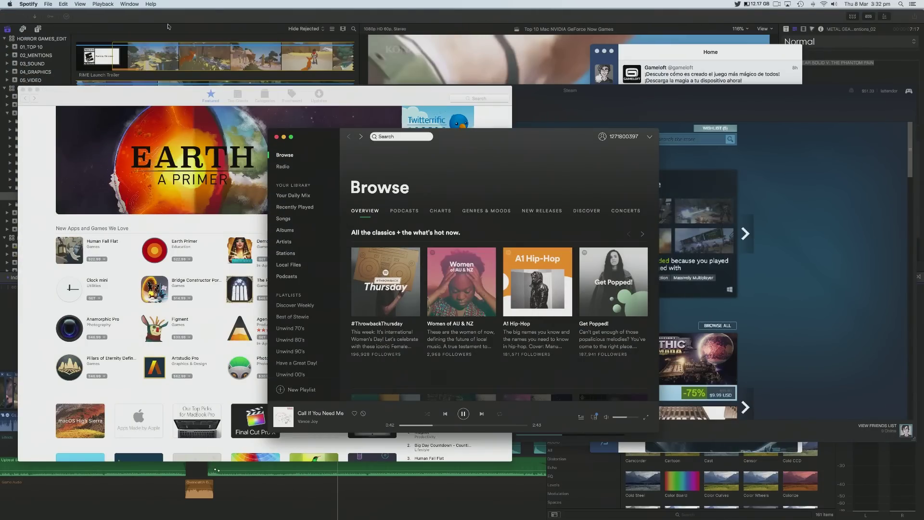
# Quit Spotify, App Store, Steam, Twitter and Final Cut Pro from their app menus
pyautogui.click(28, 4)
pyautogui.click(43, 98)
pyautogui.click(30, 4)
pyautogui.click(43, 72)
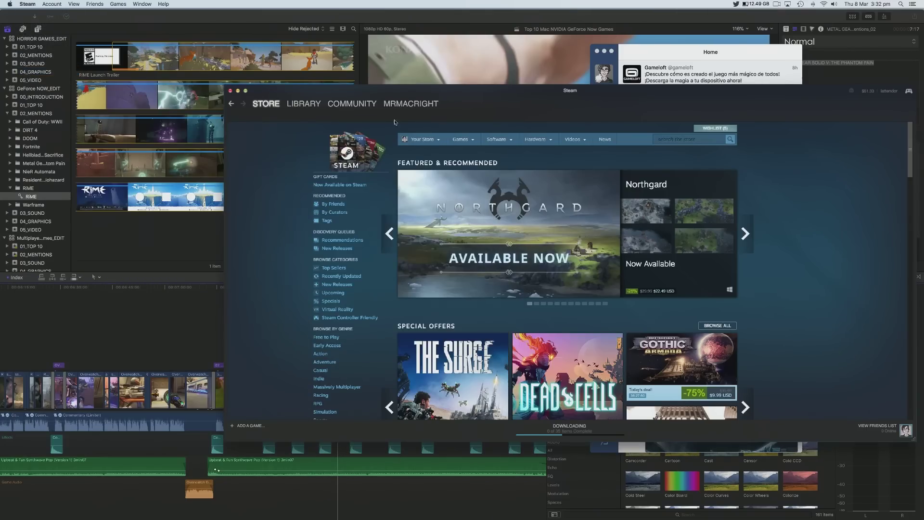
pyautogui.click(27, 4)
pyautogui.click(43, 72)
pyautogui.click(46, 4)
pyautogui.click(28, 4)
pyautogui.click(43, 82)
pyautogui.click(35, 4)
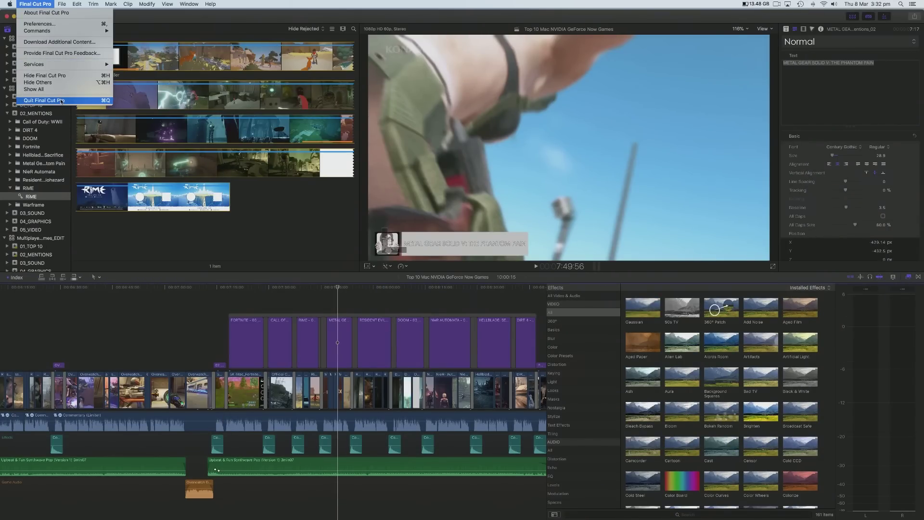
pyautogui.click(44, 100)
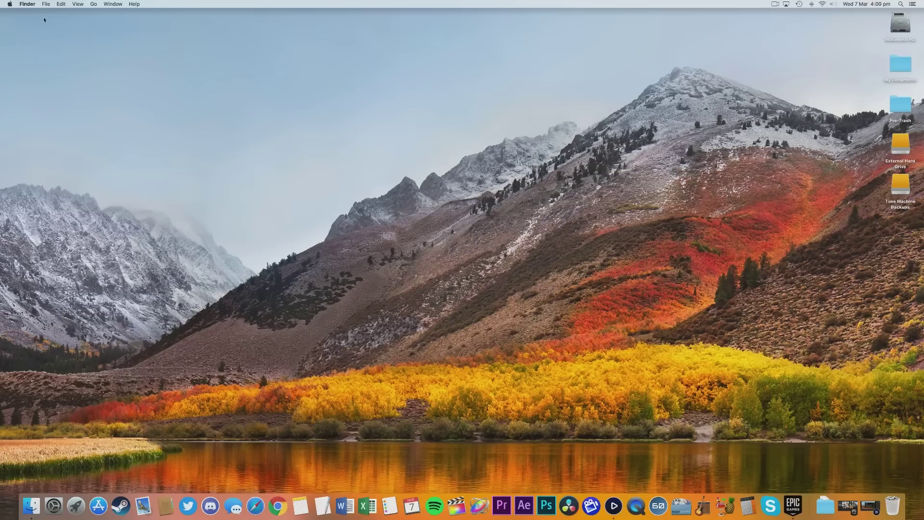
pyautogui.click(10, 3)
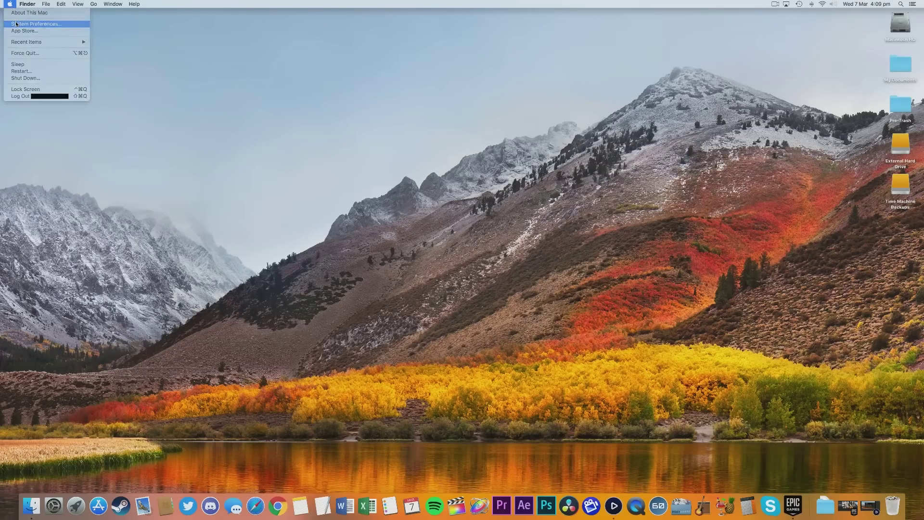
# In Users & Groups Login Items, remove SpeechSynthesisServer and every remaining login item
pyautogui.click(29, 24)
pyautogui.click(350, 324)
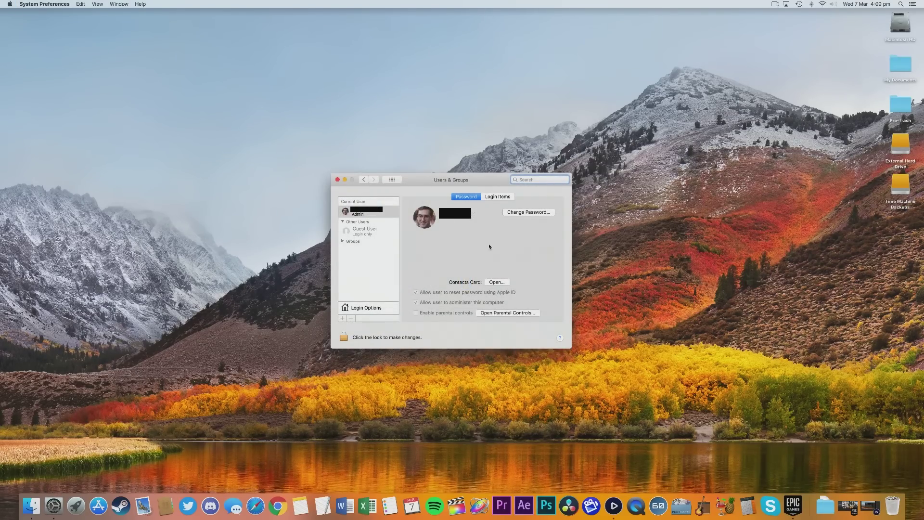
pyautogui.click(492, 198)
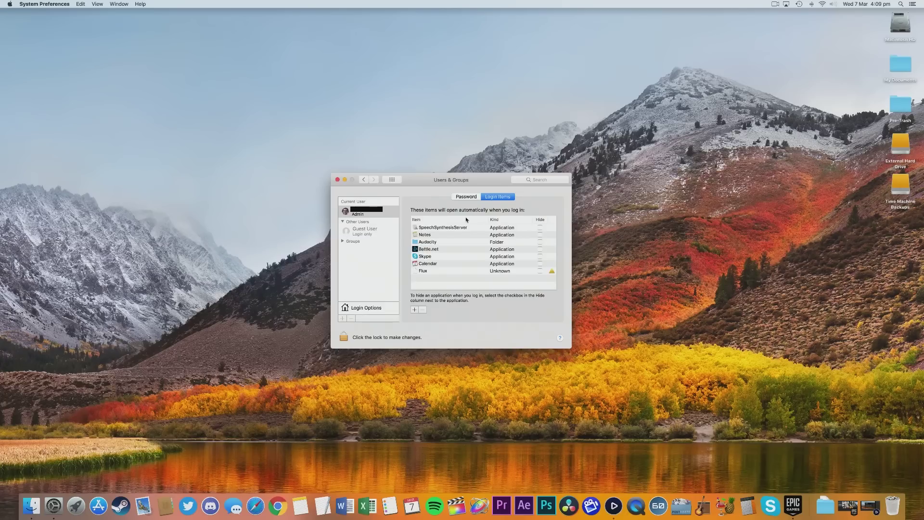
pyautogui.click(459, 227)
pyautogui.click(423, 311)
pyautogui.click(423, 311)
pyautogui.click(424, 311)
pyautogui.click(424, 311)
pyautogui.click(424, 311)
pyautogui.click(424, 311)
pyautogui.click(423, 311)
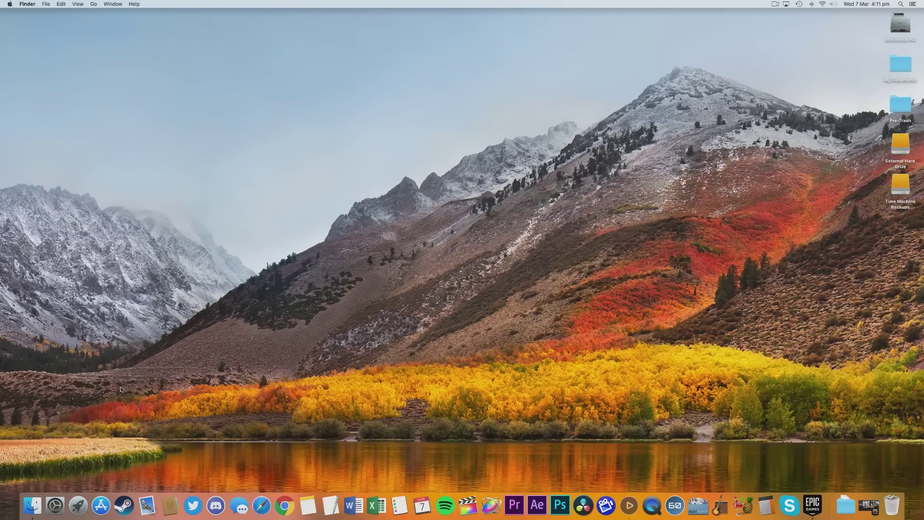
# Go to the Fortnite MacClient settings folder and select GameUserSettings.ini
pyautogui.rightClick(33, 503)
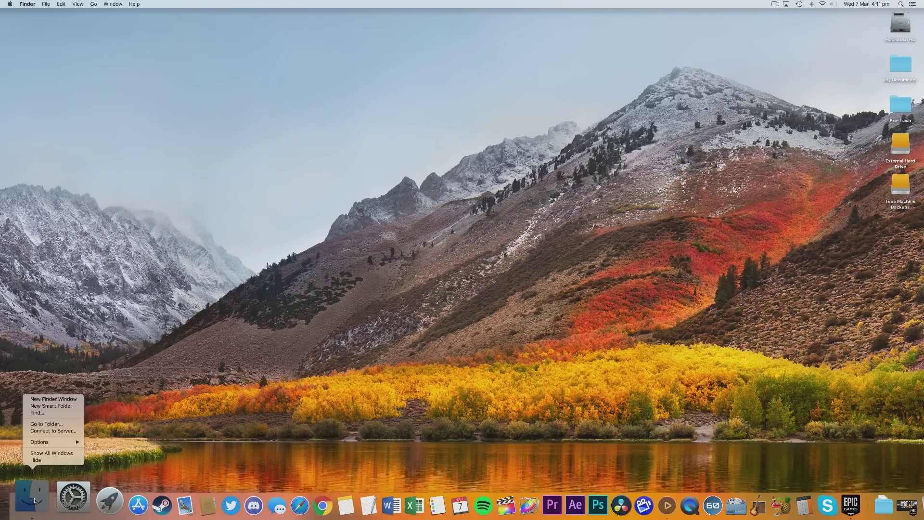
pyautogui.click(46, 424)
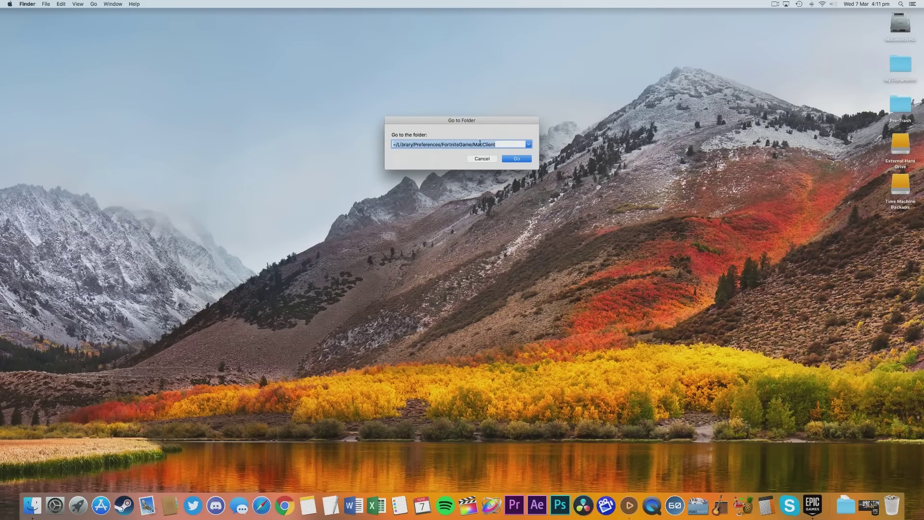
pyautogui.click(520, 157)
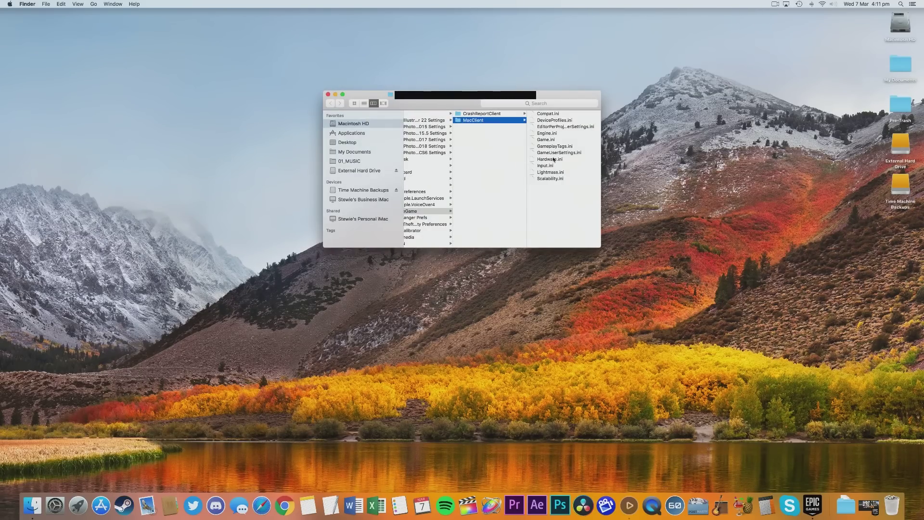
pyautogui.click(556, 153)
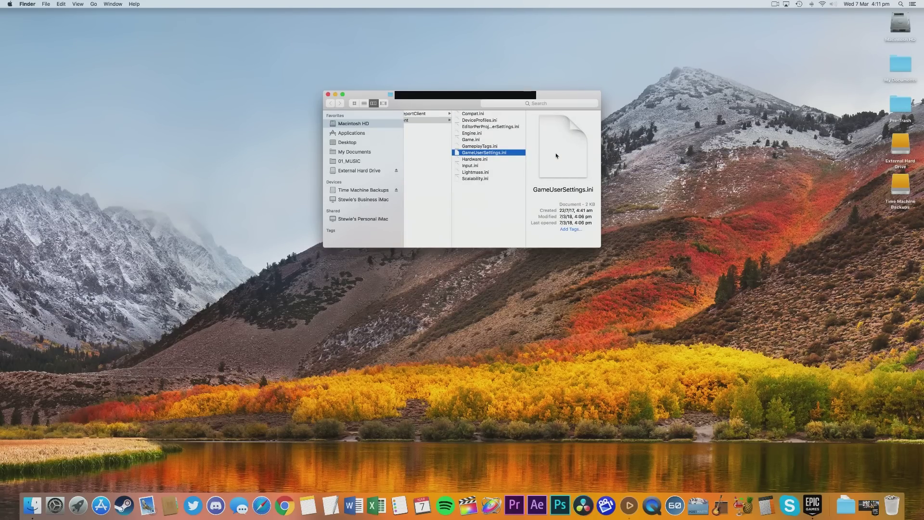
# Duplicate GameUserSettings.ini and rename the copy GameUserSettings2.ini
pyautogui.press('super+d')
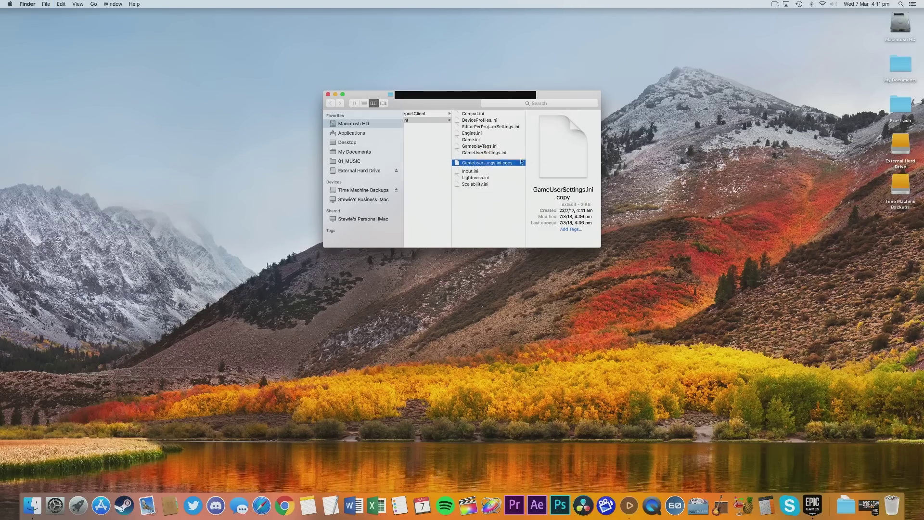
pyautogui.press('Return')
pyautogui.click(471, 189)
pyautogui.press('BackSpace')
pyautogui.press('BackSpace')
pyautogui.press('BackSpace')
pyautogui.press('BackSpace')
pyautogui.press('BackSpace')
pyautogui.click(500, 185)
pyautogui.write('2')
pyautogui.press('Return')
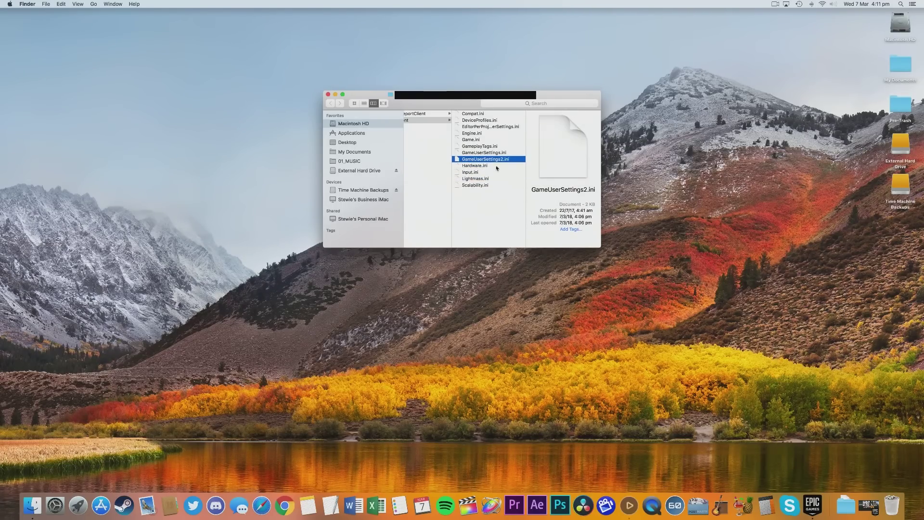
# Open the original GameUserSettings.ini with TextEdit and enlarge the TextEdit window
pyautogui.click(470, 152)
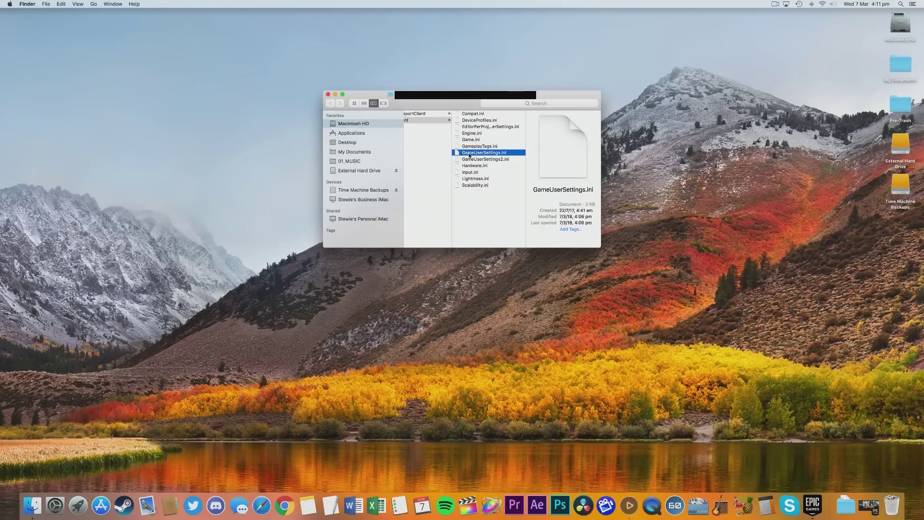
pyautogui.rightClick(469, 154)
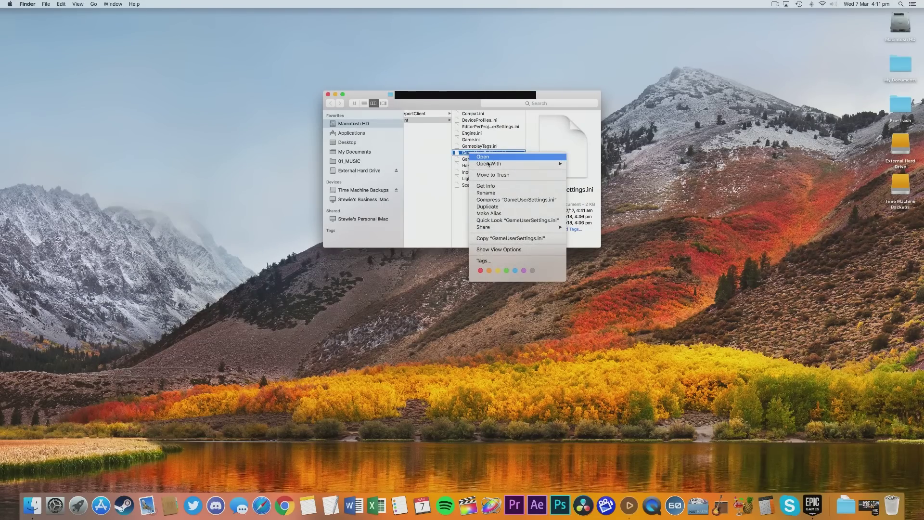
pyautogui.moveTo(504, 168)
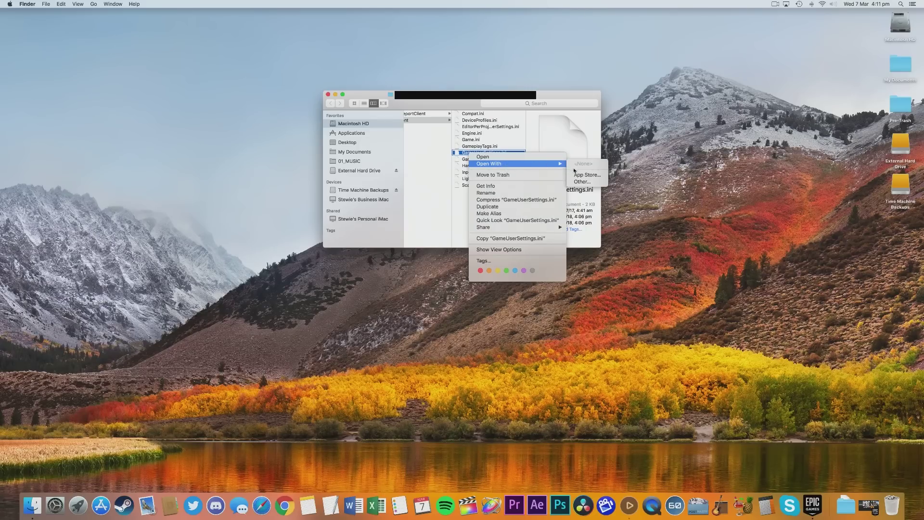
pyautogui.click(579, 181)
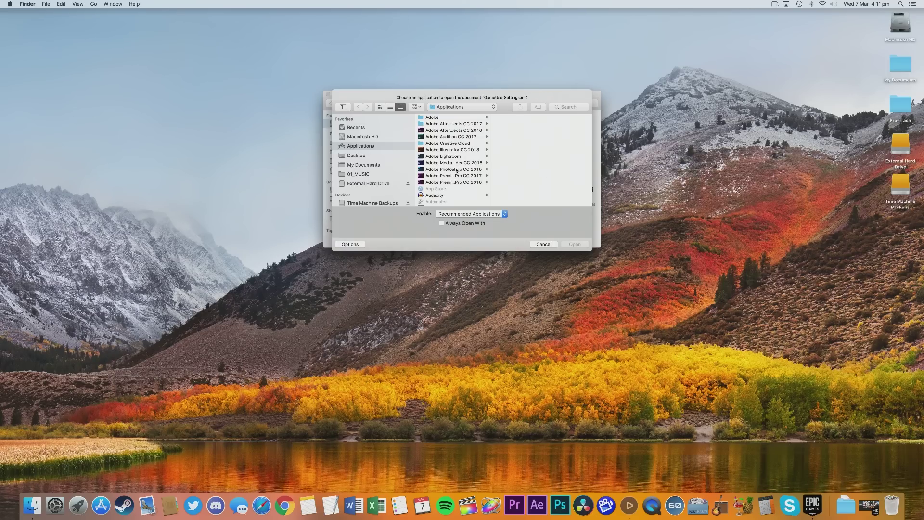
pyautogui.scroll(-15, 457, 170)
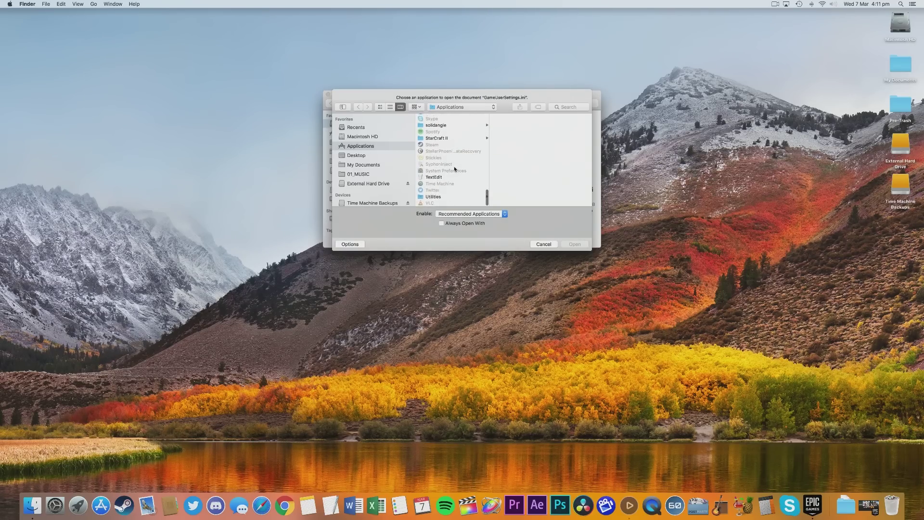
pyautogui.click(437, 177)
pyautogui.click(574, 272)
pyautogui.moveTo(236, 157); pyautogui.dragTo(405, 130)
pyautogui.moveTo(484, 273); pyautogui.dragTo(647, 414)
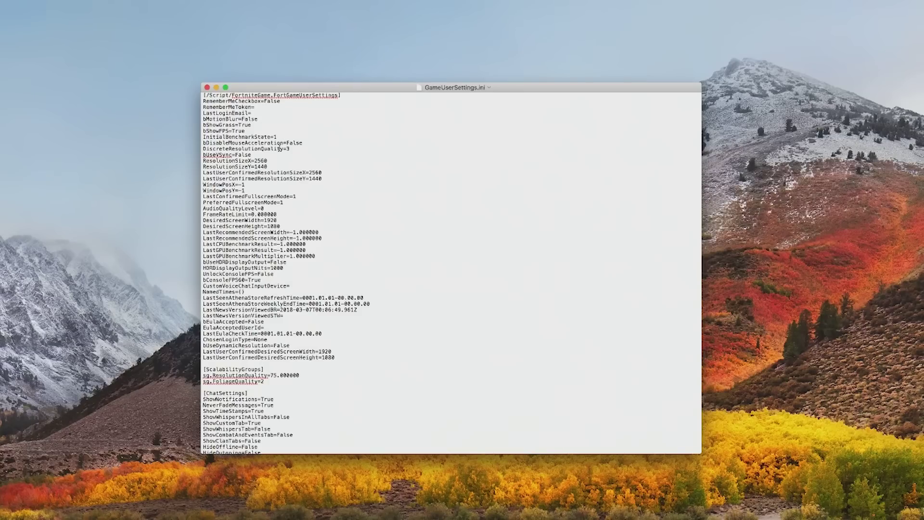
# Lower the resolution width and height entries from 2560x1440 down to 640x480
pyautogui.click(268, 160)
pyautogui.press('BackSpace')
pyautogui.press('BackSpace')
pyautogui.press('BackSpace')
pyautogui.press('BackSpace')
pyautogui.write('104')
pyautogui.click(267, 166)
pyautogui.press('BackSpace')
pyautogui.press('BackSpace')
pyautogui.press('BackSpace')
pyautogui.press('BackSpace')
pyautogui.write('576')
pyautogui.press('BackSpace')
pyautogui.press('BackSpace')
pyautogui.press('BackSpace')
pyautogui.press('BackSpace')
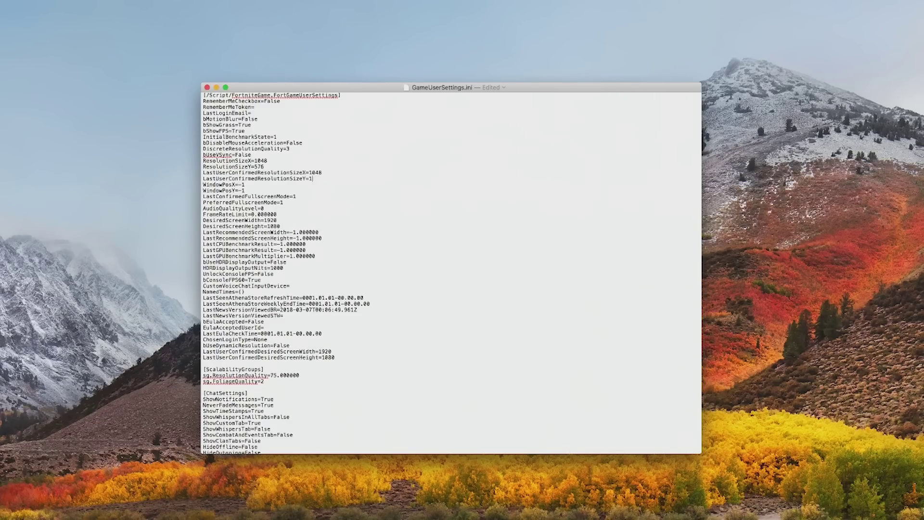
pyautogui.write('6')
pyautogui.press('BackSpace')
pyautogui.press('BackSpace')
pyautogui.press('BackSpace')
pyautogui.press('BackSpace')
pyautogui.write('640')
pyautogui.press('Down')
pyautogui.press('BackSpace')
pyautogui.press('BackSpace')
pyautogui.press('BackSpace')
pyautogui.write('480')
# Change the resolution entries to 1280x720 instead
pyautogui.press('BackSpace')
pyautogui.press('BackSpace')
pyautogui.press('BackSpace')
pyautogui.write('1280')
pyautogui.press('BackSpace')
pyautogui.press('BackSpace')
pyautogui.write('720')
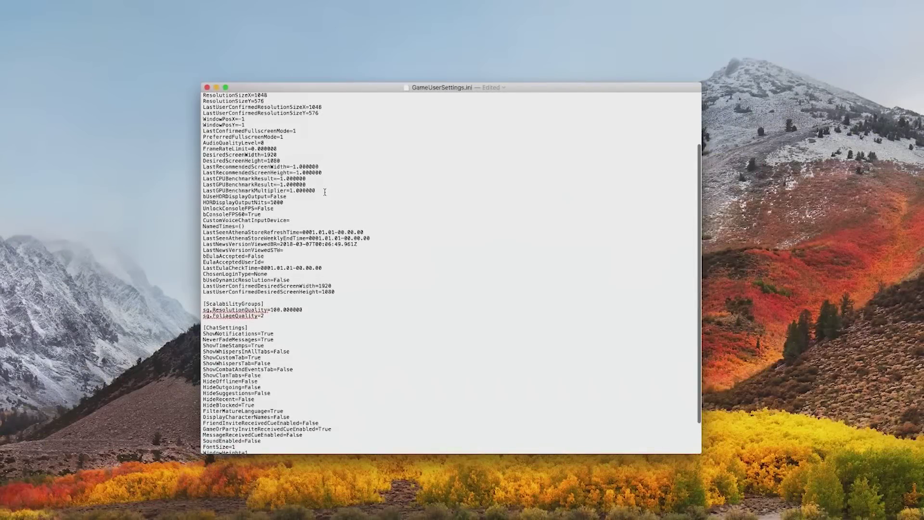
# Set sg.ResolutionQuality to 80.000000 and save the file
pyautogui.scroll(-5, 277, 276)
pyautogui.press('Right')
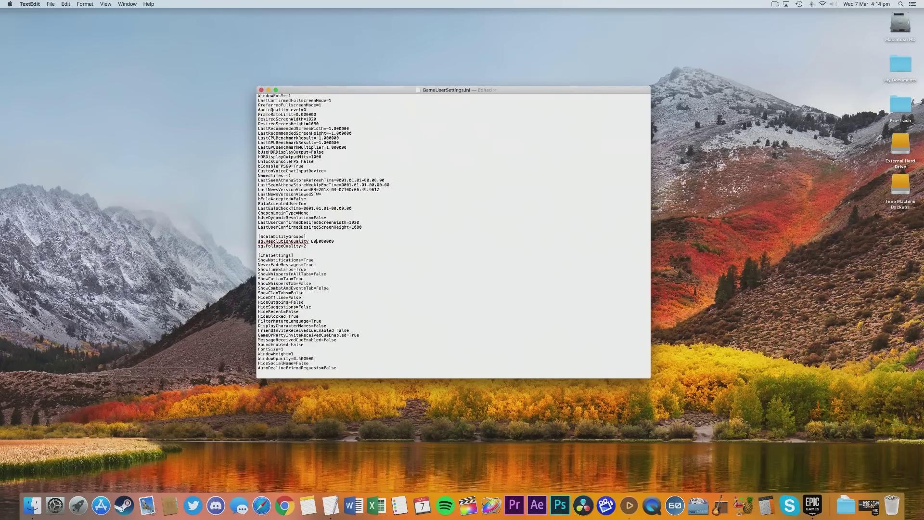
pyautogui.click(57, 4)
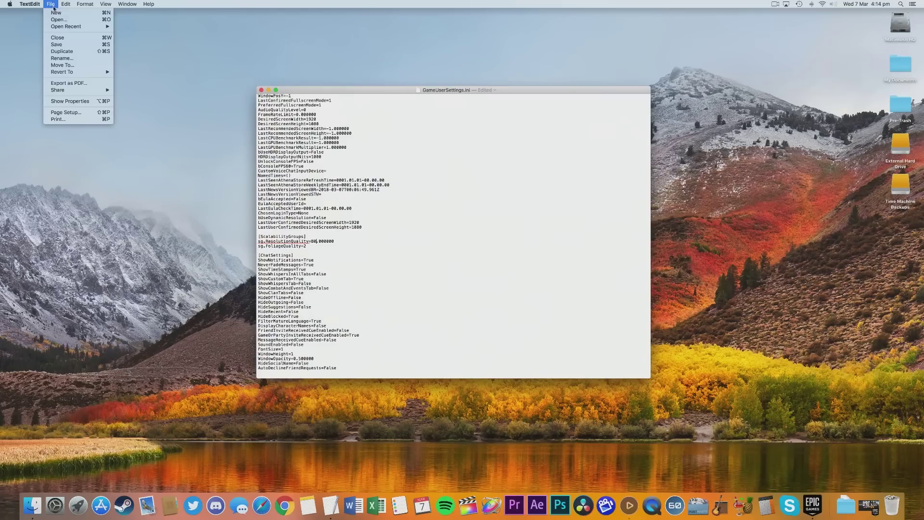
pyautogui.click(57, 47)
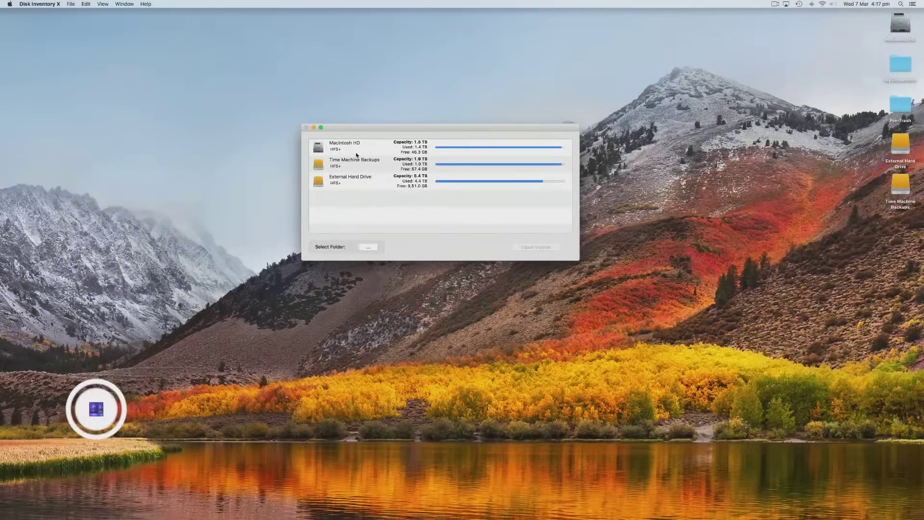
# Scan Macintosh HD, reveal the Call of Duty: Modern Warfare 3 app in Finder, then close that window
pyautogui.click(435, 148)
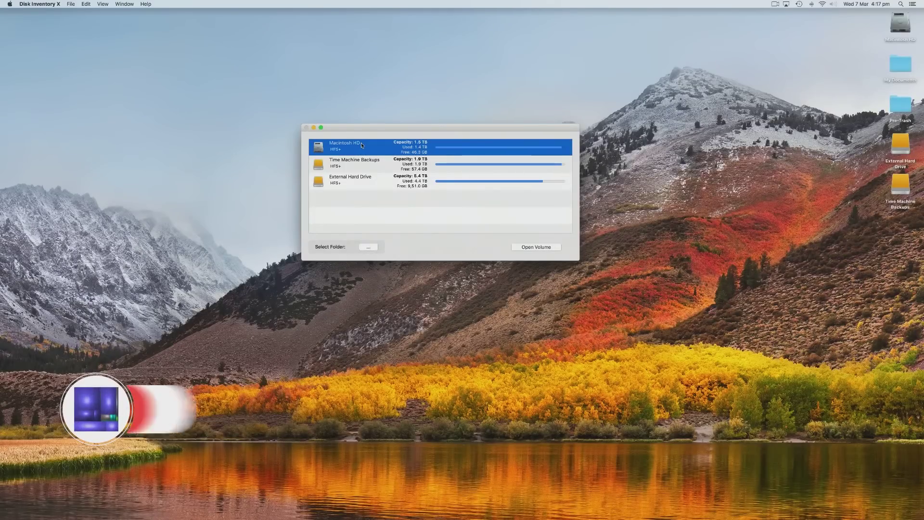
pyautogui.click(528, 249)
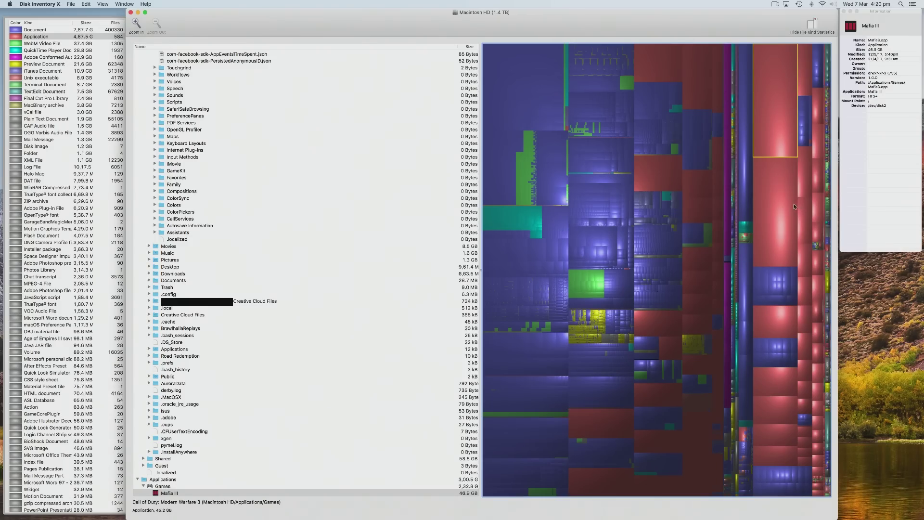
pyautogui.click(783, 198)
pyautogui.rightClick(779, 188)
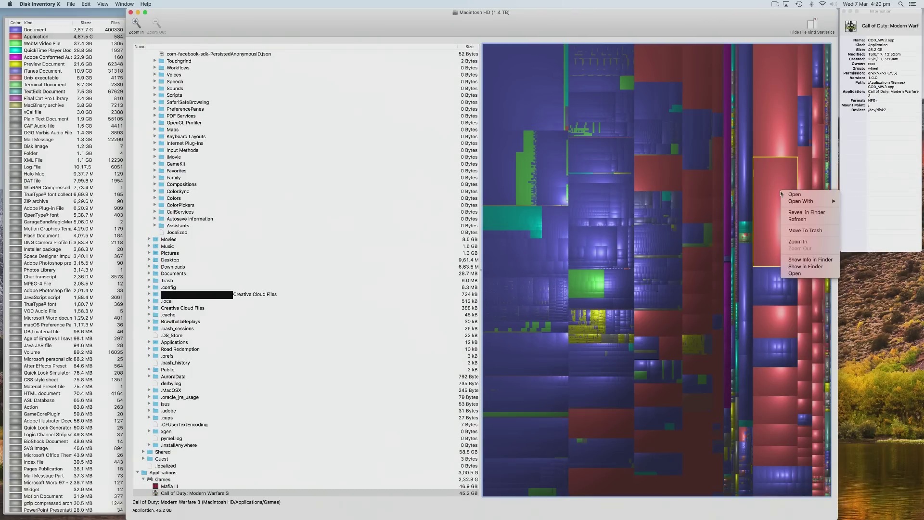
pyautogui.click(794, 212)
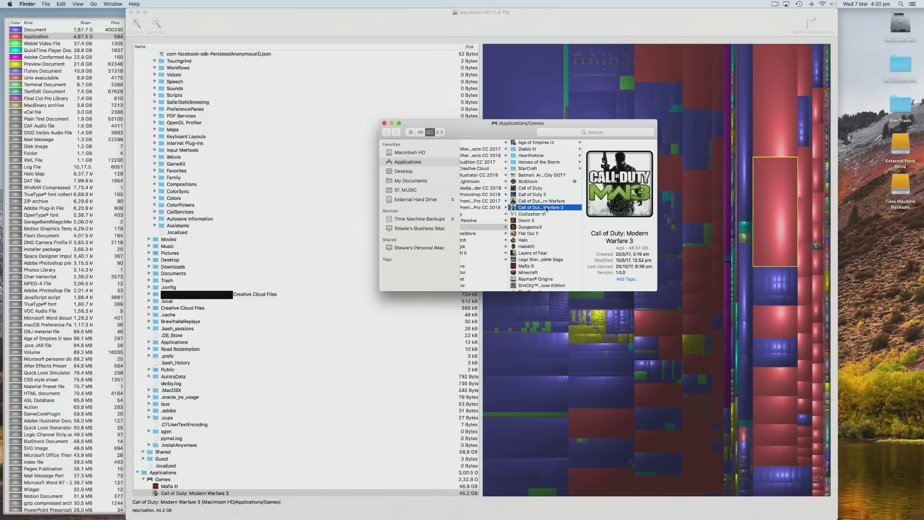
pyautogui.press('super+w')
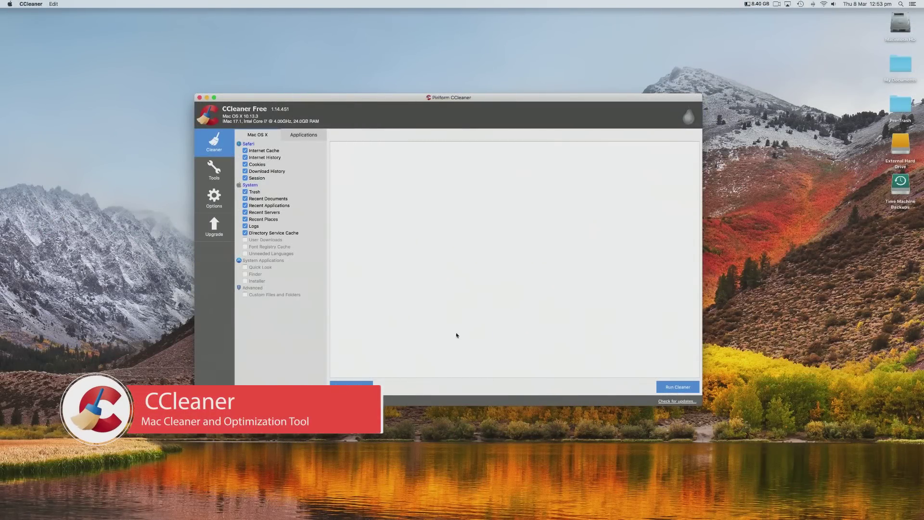
# Run Analyze on the checked Safari and system items in the Cleaner tab
pyautogui.click(351, 387)
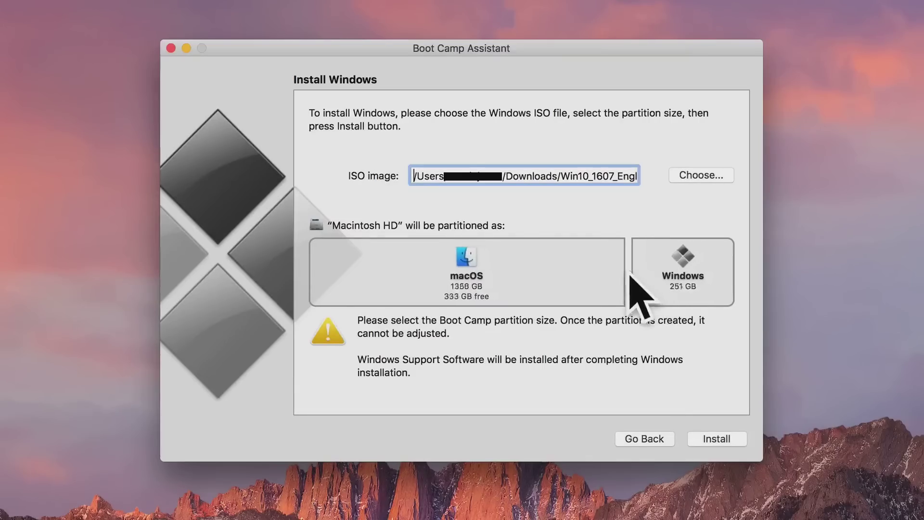
# Drag the partition divider to split Macintosh HD into macOS 1093 GB and Windows 514 GB
pyautogui.moveTo(631, 273); pyautogui.dragTo(580, 277)
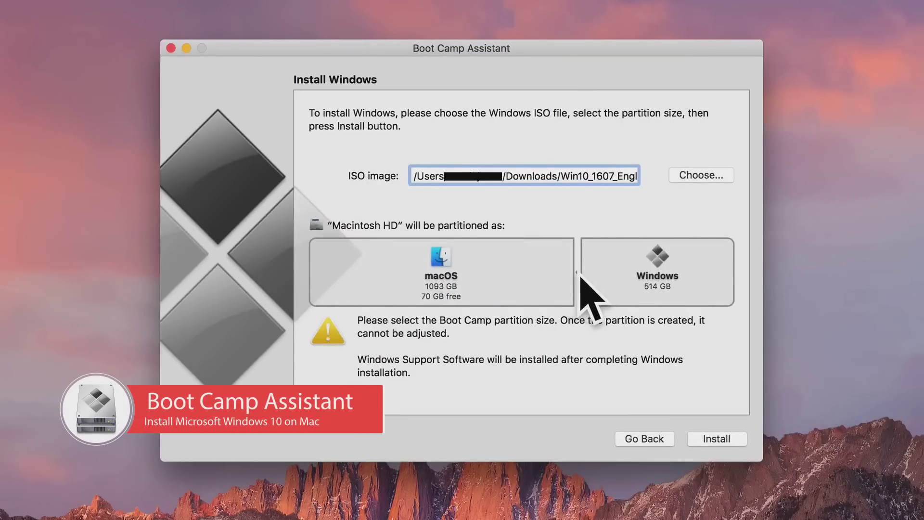